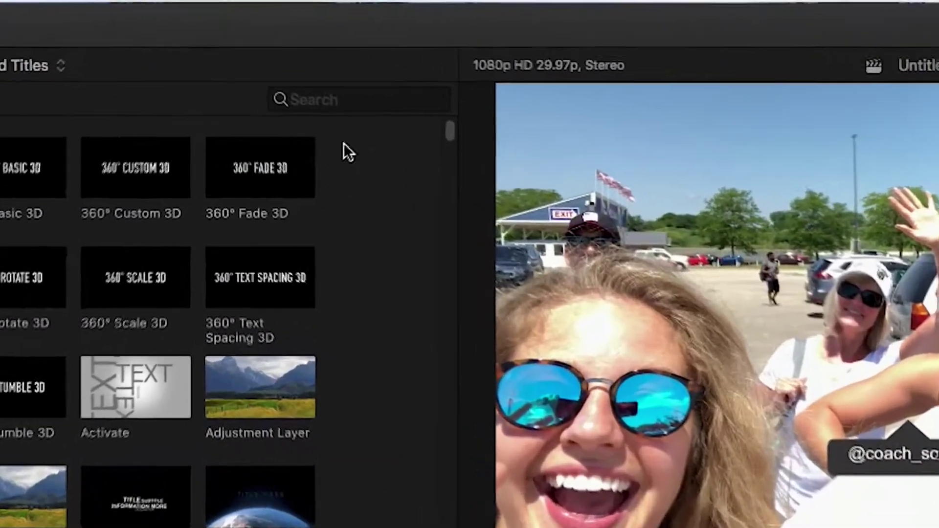
# Filter the Titles browser with 'adj', select the Adjustment Layer titles, and begin dragging one out
pyautogui.click(270, 53)
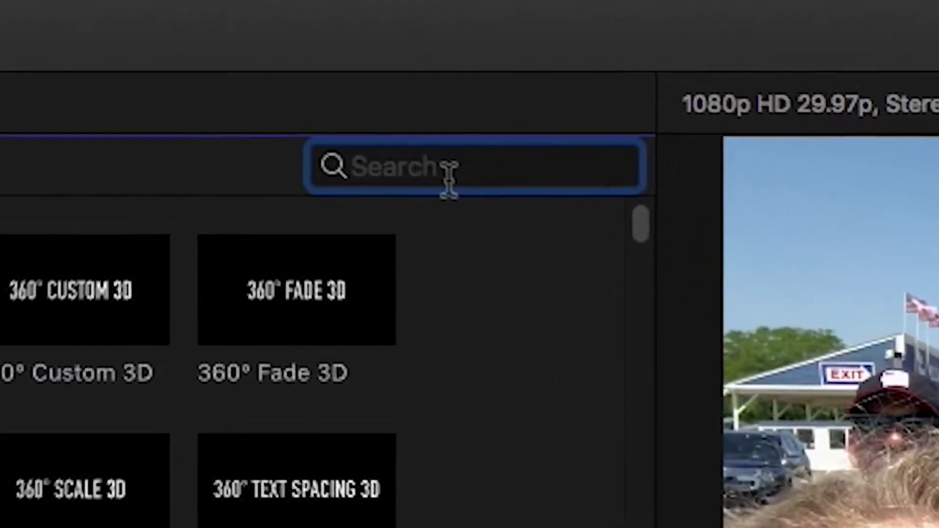
pyautogui.write('adj')
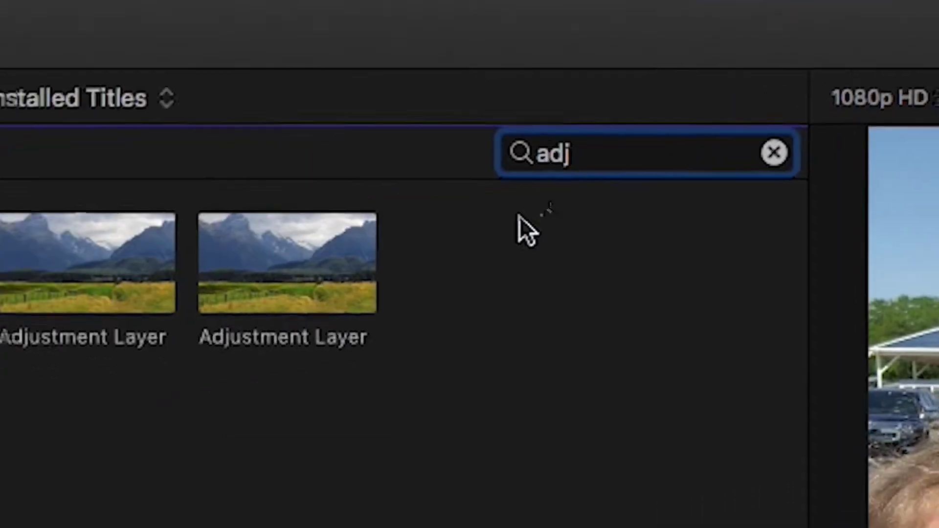
pyautogui.click(124, 253)
pyautogui.click(366, 266)
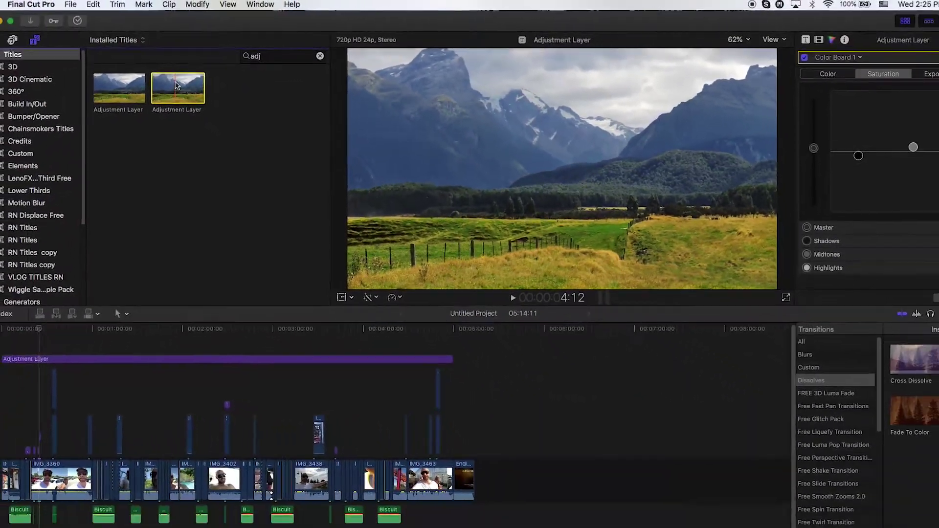
pyautogui.moveTo(163, 137); pyautogui.dragTo(156, 179)
# Place the Adjustment Layer title above the clips in the timeline and select it for grading
pyautogui.moveTo(180, 114); pyautogui.dragTo(26, 316)
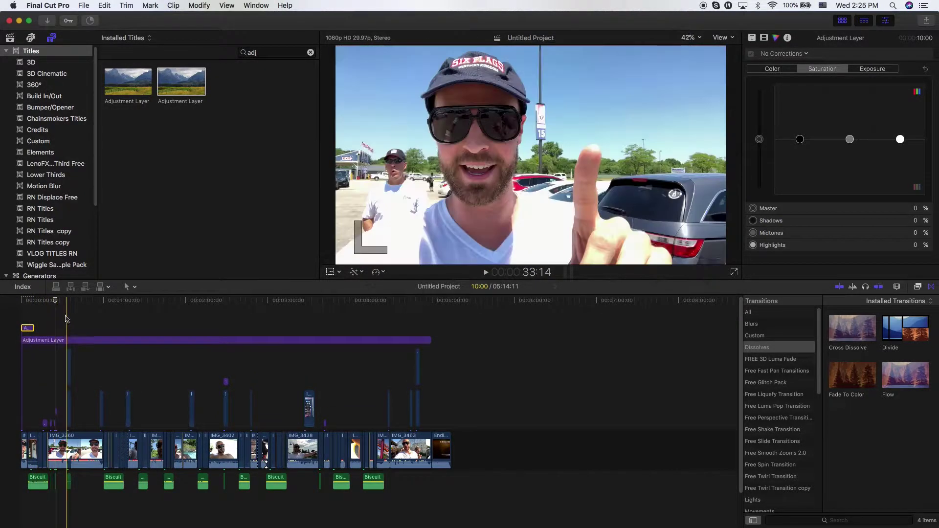
pyautogui.click(60, 340)
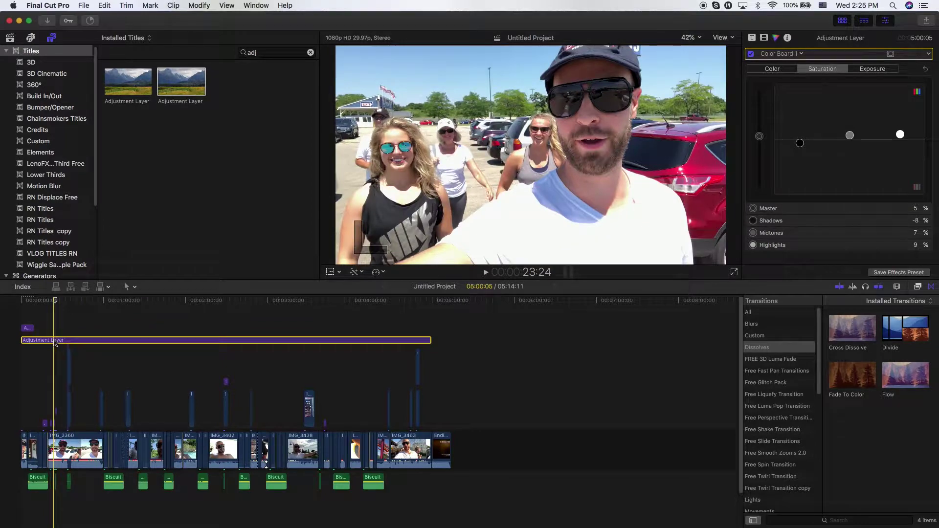
pyautogui.moveTo(430, 340); pyautogui.dragTo(249, 340)
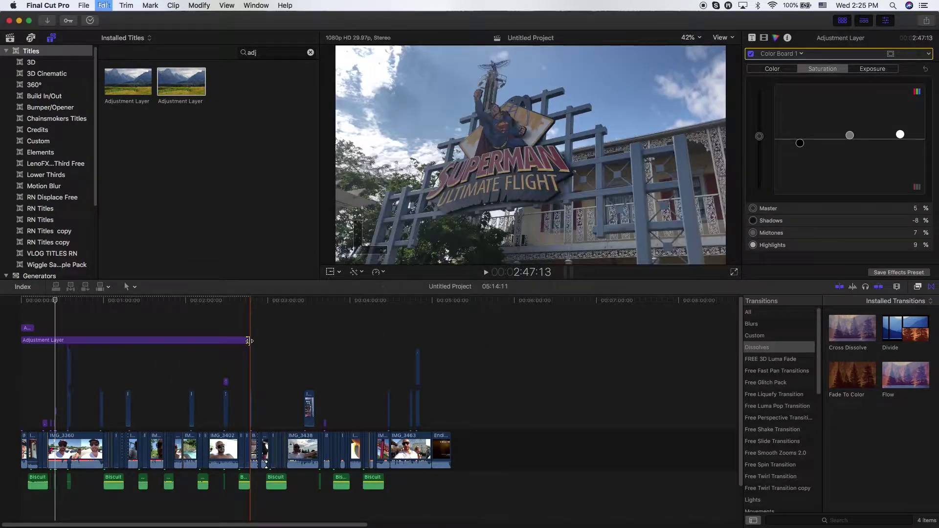
pyautogui.press('super+z')
pyautogui.click(312, 320)
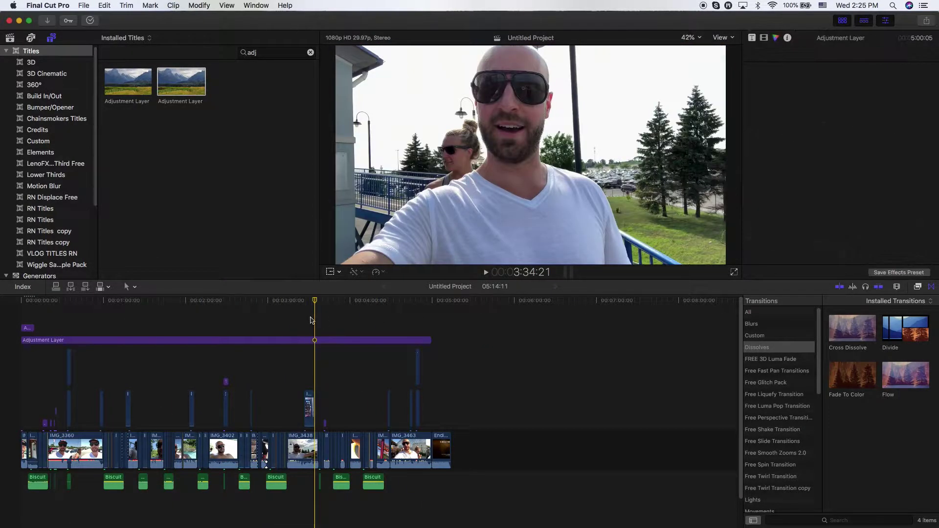
pyautogui.click(295, 322)
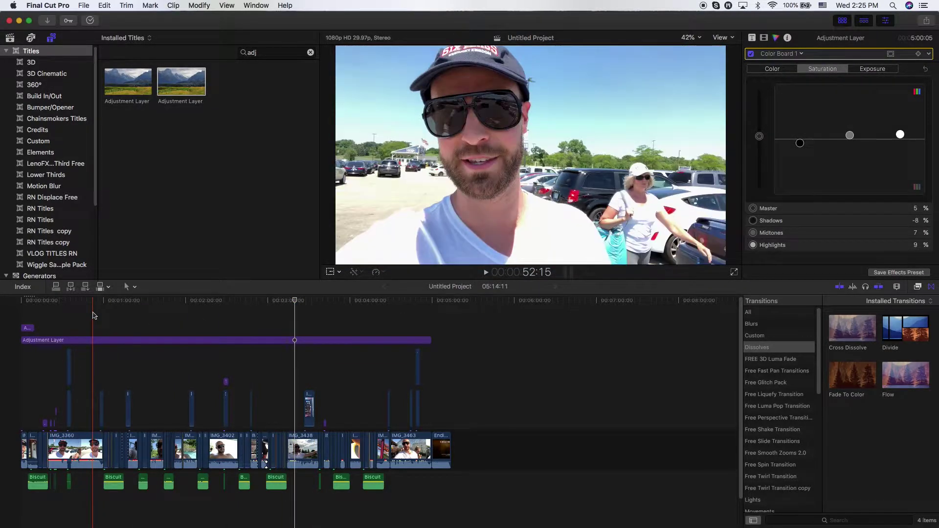
pyautogui.click(89, 318)
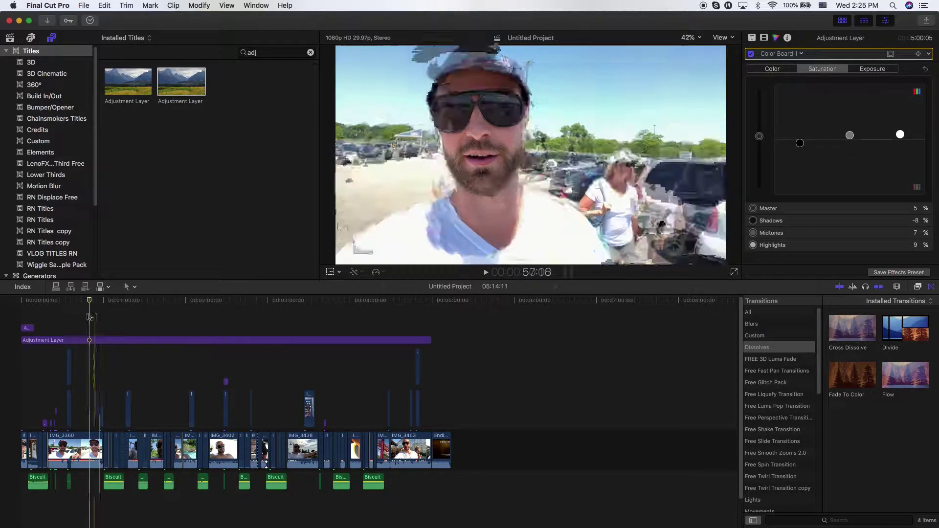
pyautogui.moveTo(89, 318); pyautogui.dragTo(81, 318)
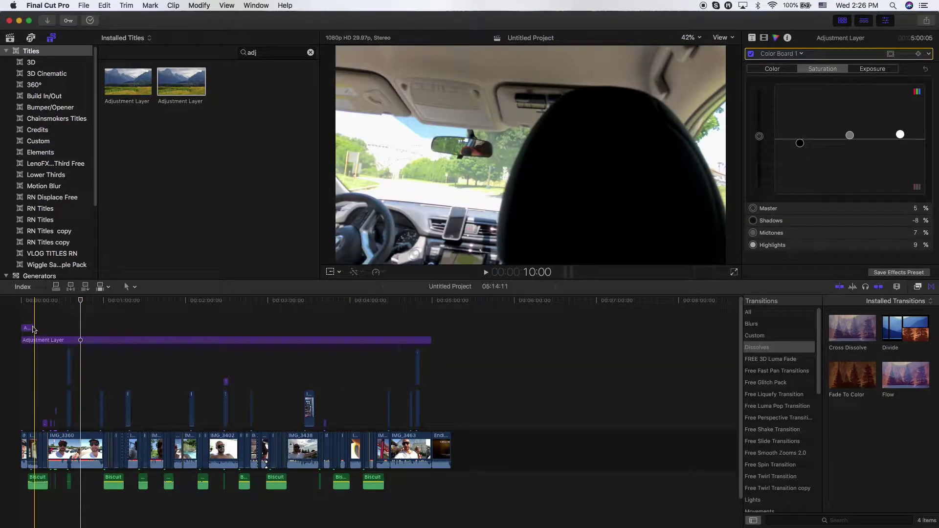
# Boost the adjustment layer's Master saturation, comparing the Color Board on and off during playback
pyautogui.click(85, 341)
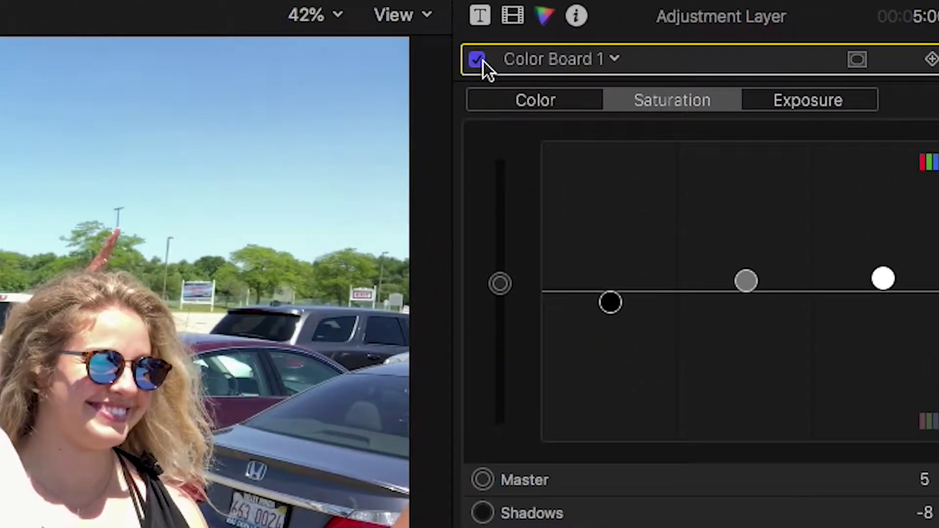
pyautogui.click(482, 61)
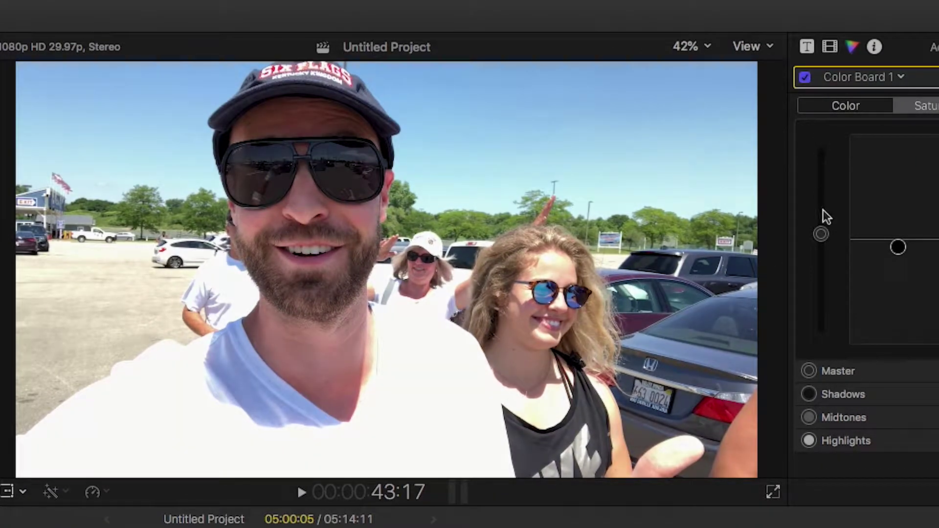
pyautogui.moveTo(821, 232); pyautogui.dragTo(822, 139)
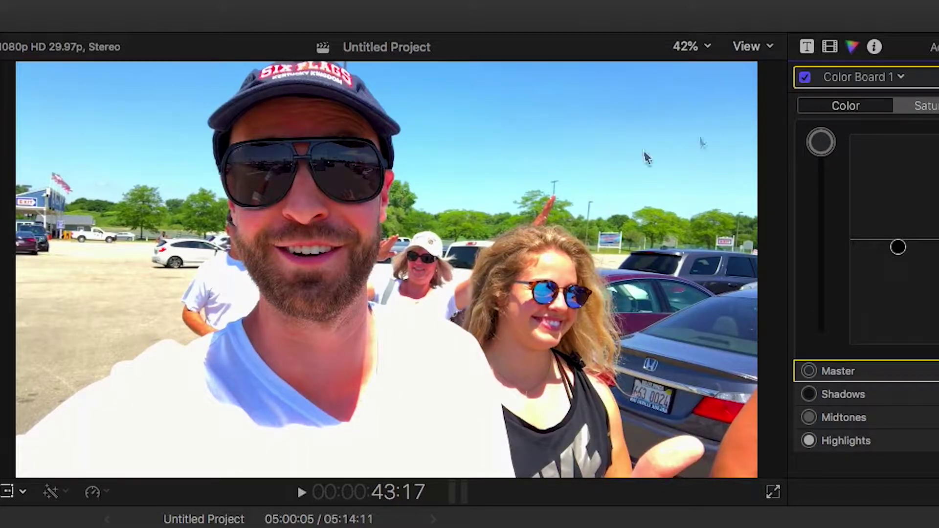
pyautogui.click(805, 77)
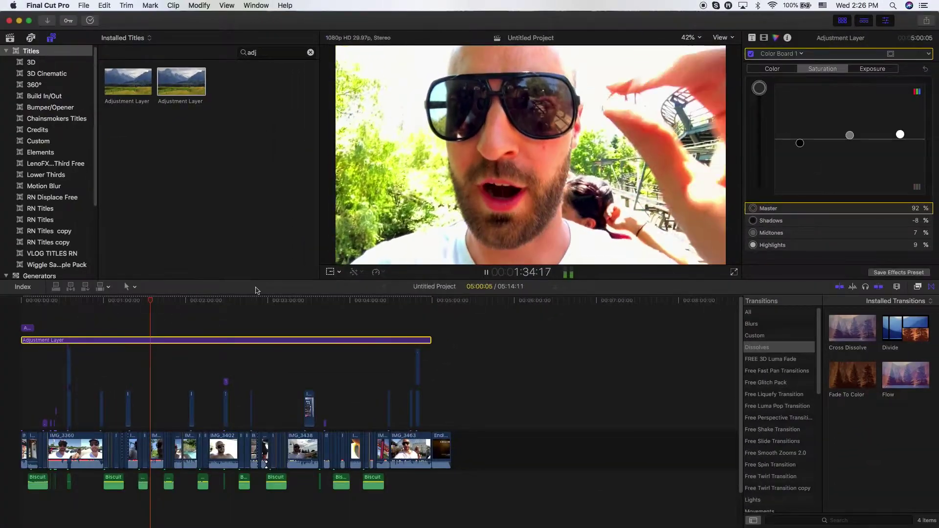
pyautogui.press('XF86AudioMute')
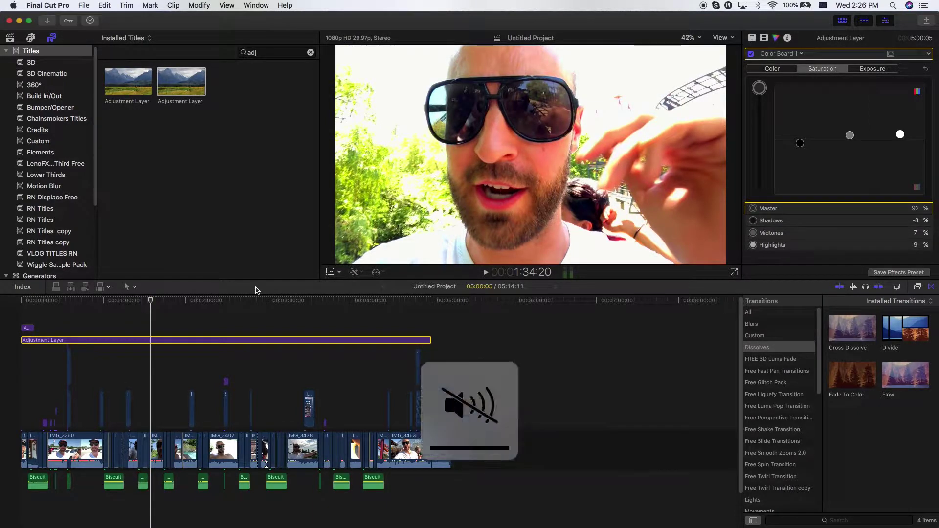
pyautogui.press('space')
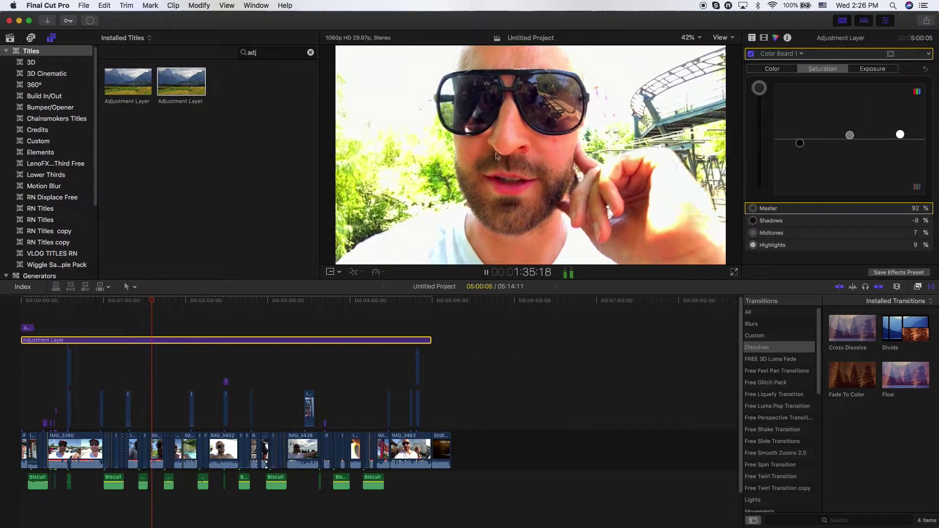
pyautogui.press('space')
# Pull Master saturation down to 65% and preview the grade between 1:34 and 1:51
pyautogui.moveTo(759, 88)
pyautogui.mouseDown()
pyautogui.moveTo(759, 110)
pyautogui.moveTo(759, 102)
pyautogui.mouseUp()
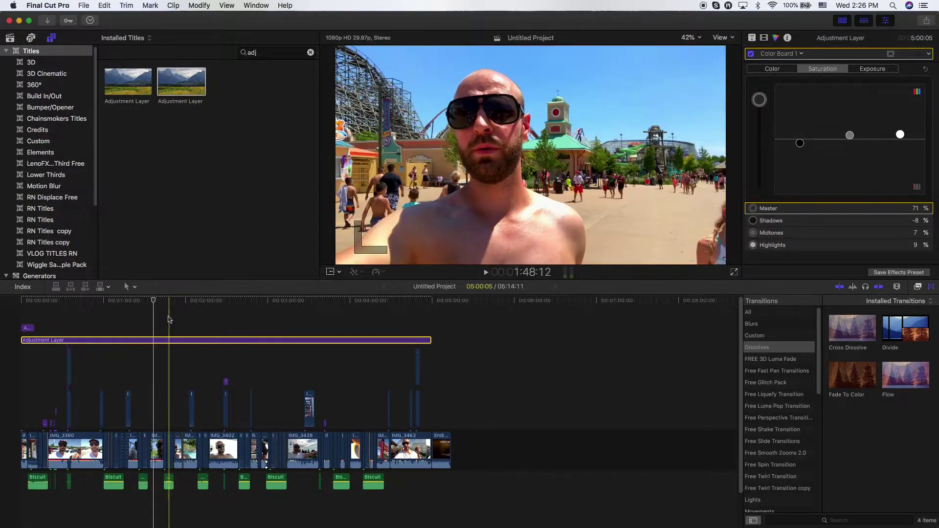
pyautogui.press('s')
pyautogui.press('space')
pyautogui.press('space')
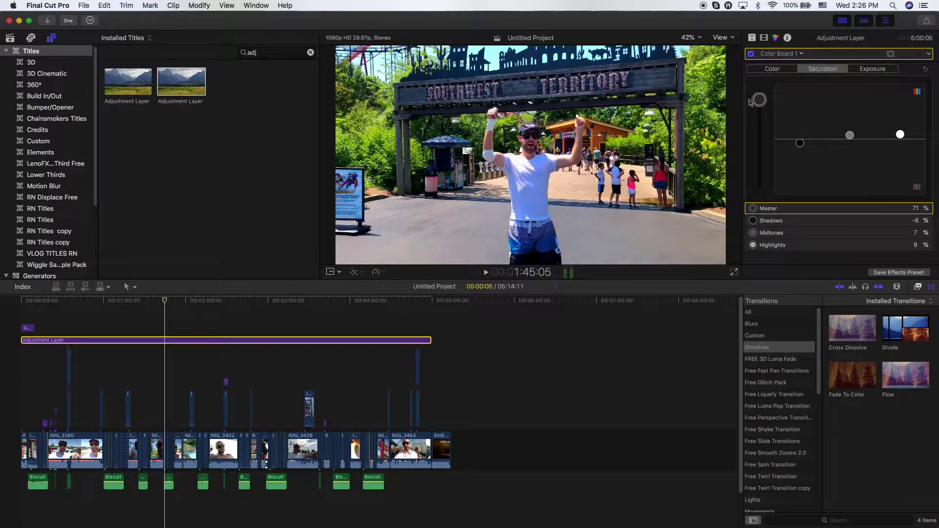
pyautogui.moveTo(759, 100); pyautogui.dragTo(762, 103)
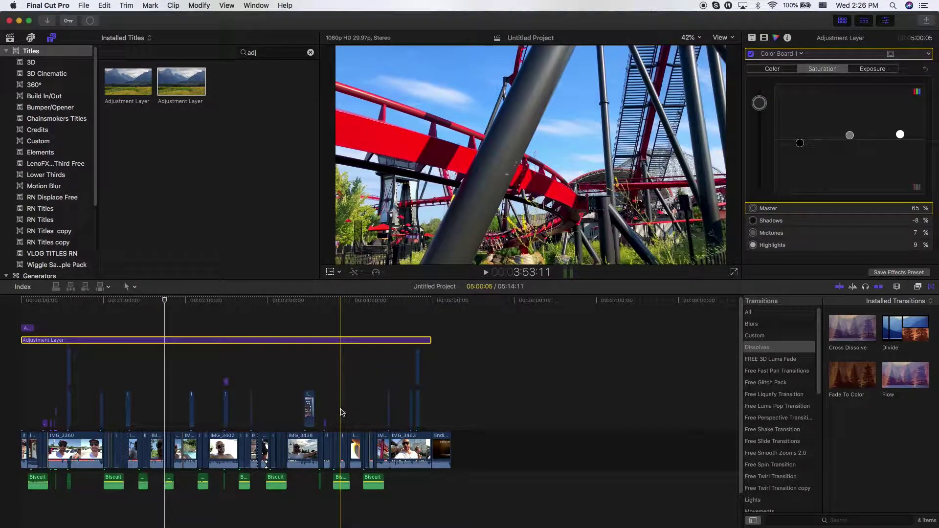
pyautogui.click(151, 301)
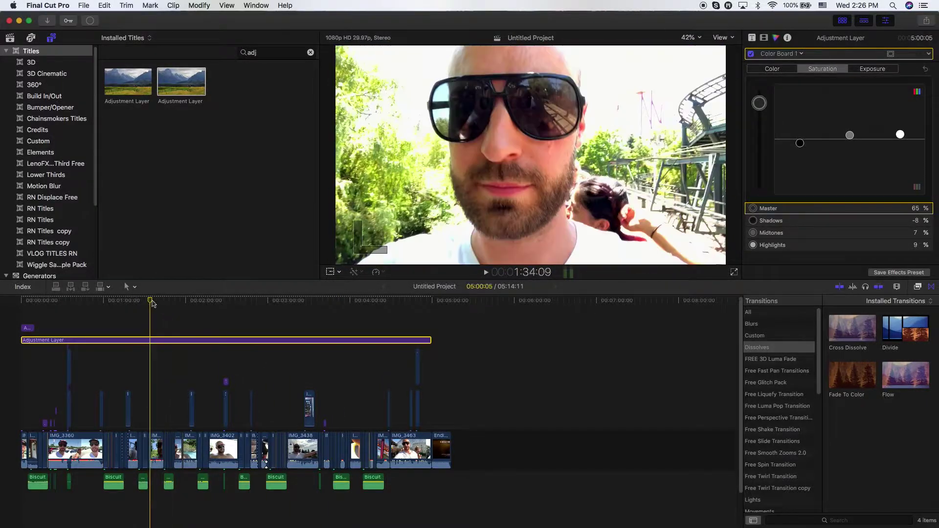
pyautogui.moveTo(151, 303)
pyautogui.mouseDown()
pyautogui.moveTo(177, 306)
pyautogui.moveTo(163, 303)
pyautogui.mouseUp()
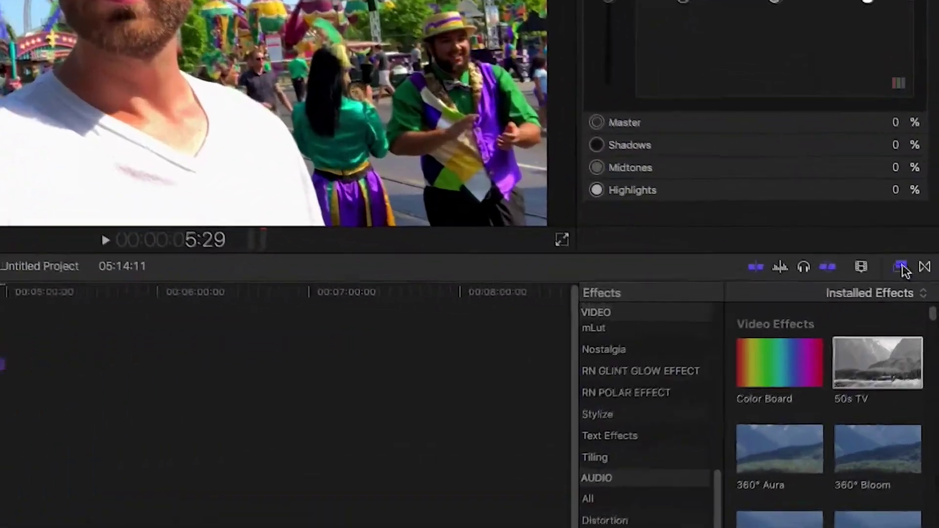
# Show the installed video effects and apply 50s TV to the short adjustment layer
pyautogui.click(917, 287)
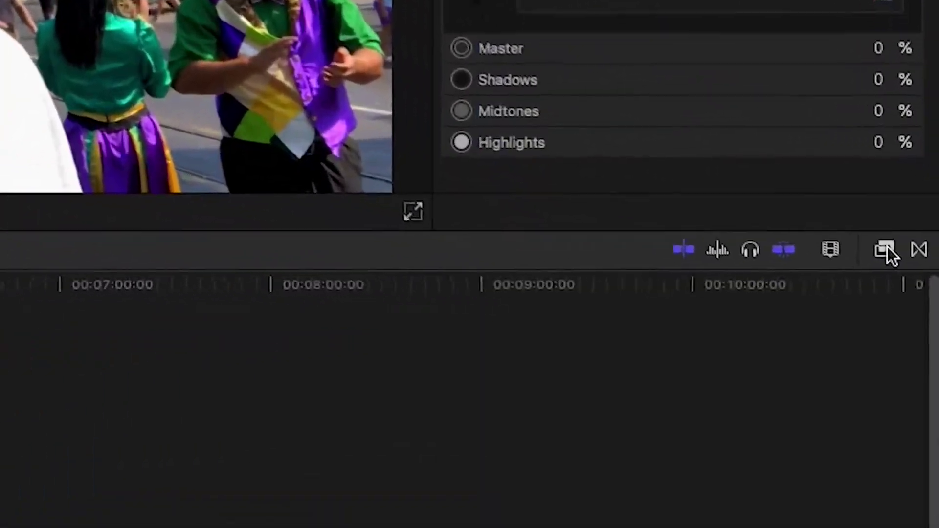
pyautogui.click(869, 232)
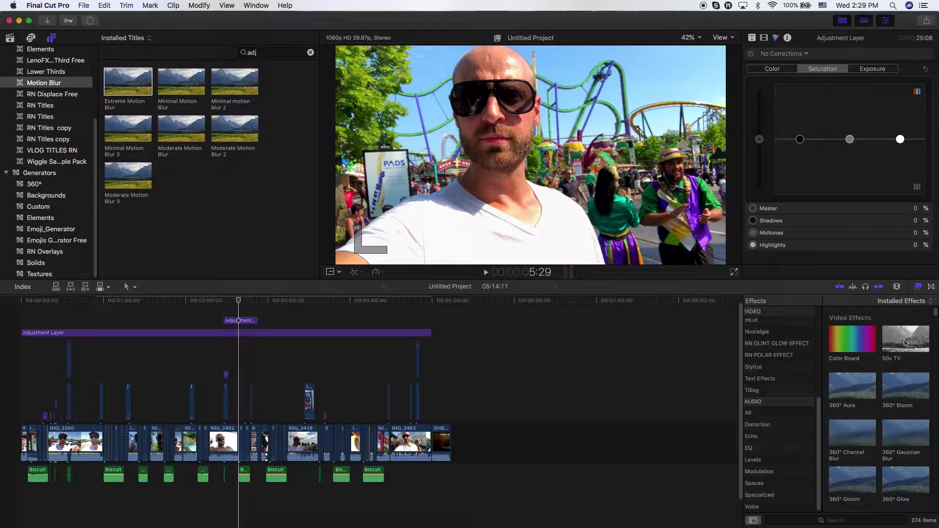
pyautogui.moveTo(904, 342); pyautogui.dragTo(237, 324)
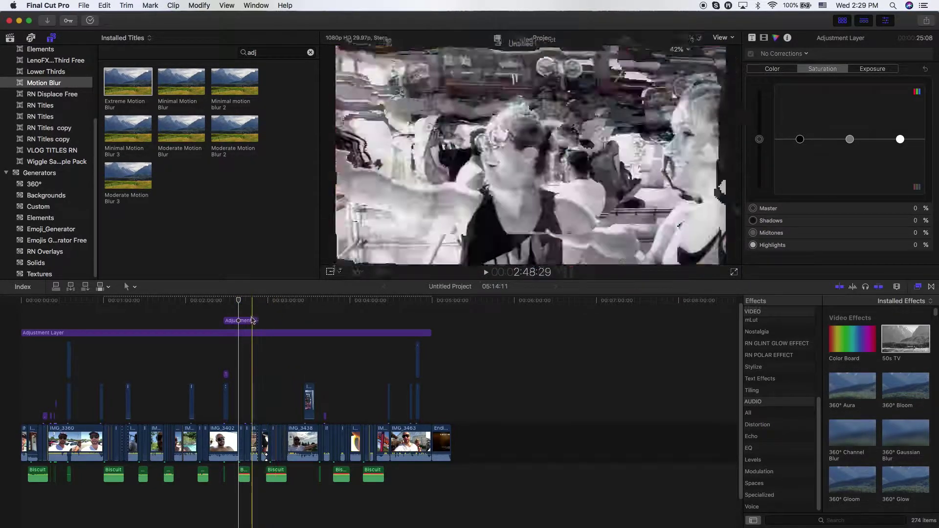
# Move the 50s TV adjustment layer about a minute earlier and play back the black-and-white stretch
pyautogui.moveTo(251, 320); pyautogui.dragTo(165, 321)
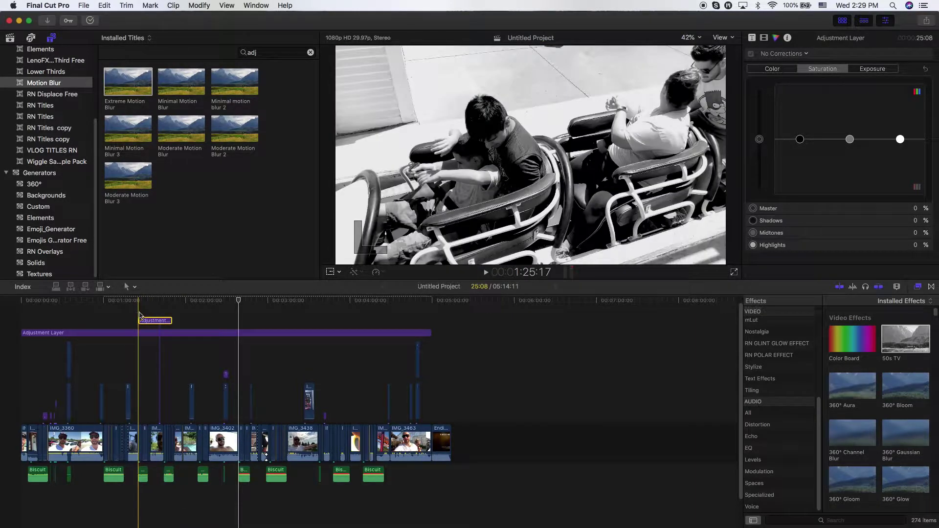
pyautogui.press('space')
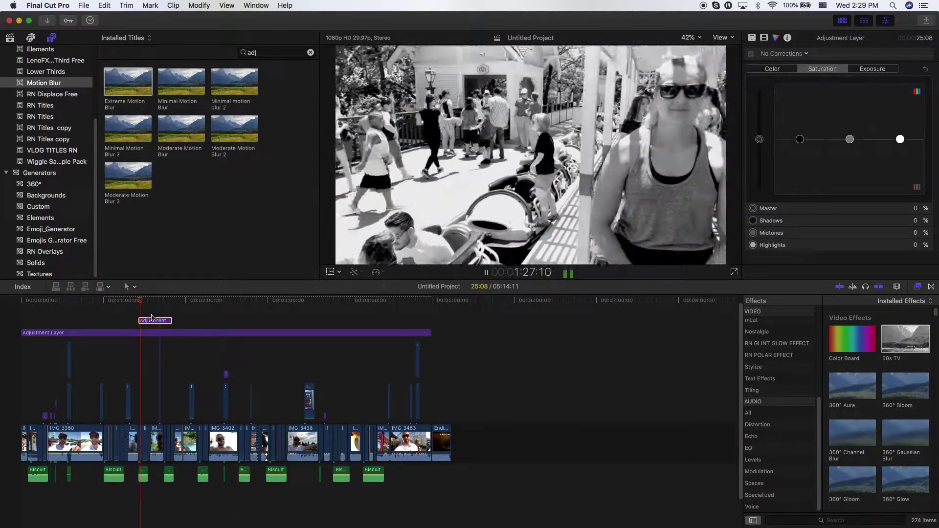
pyautogui.press('space')
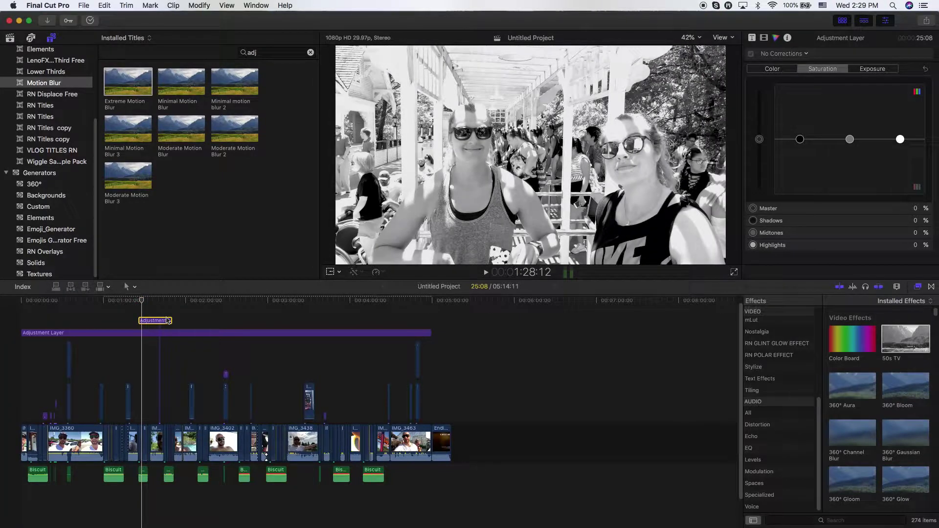